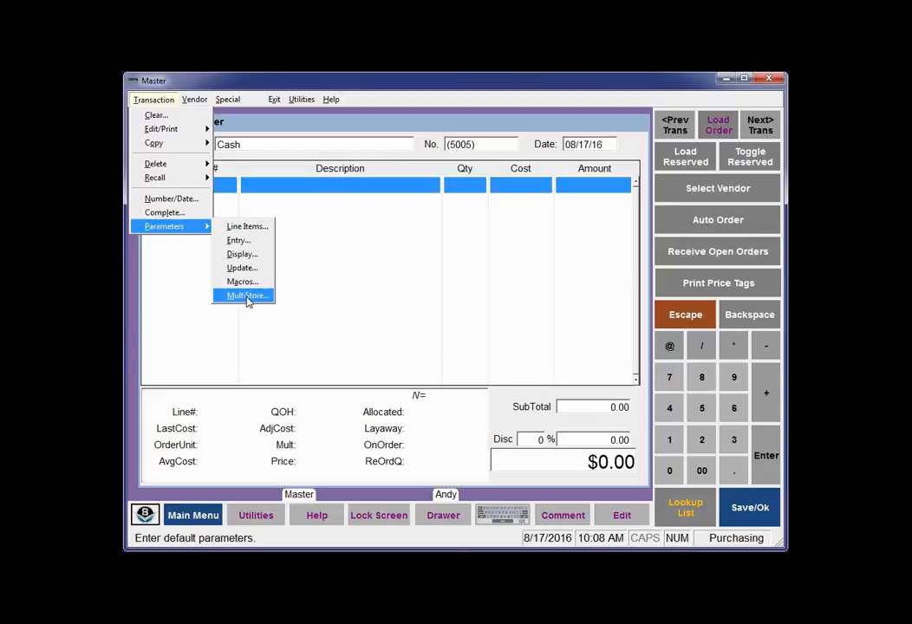
- In the MultiStore purchase order parameters, set the Master store's individual order form file to None and save its store information
left_click(249, 295)
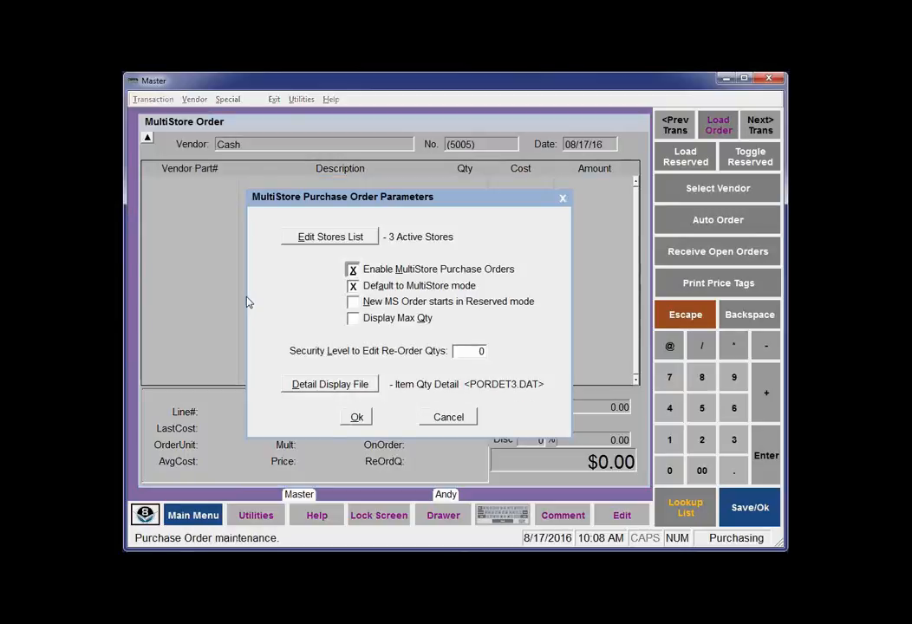
left_click(354, 247)
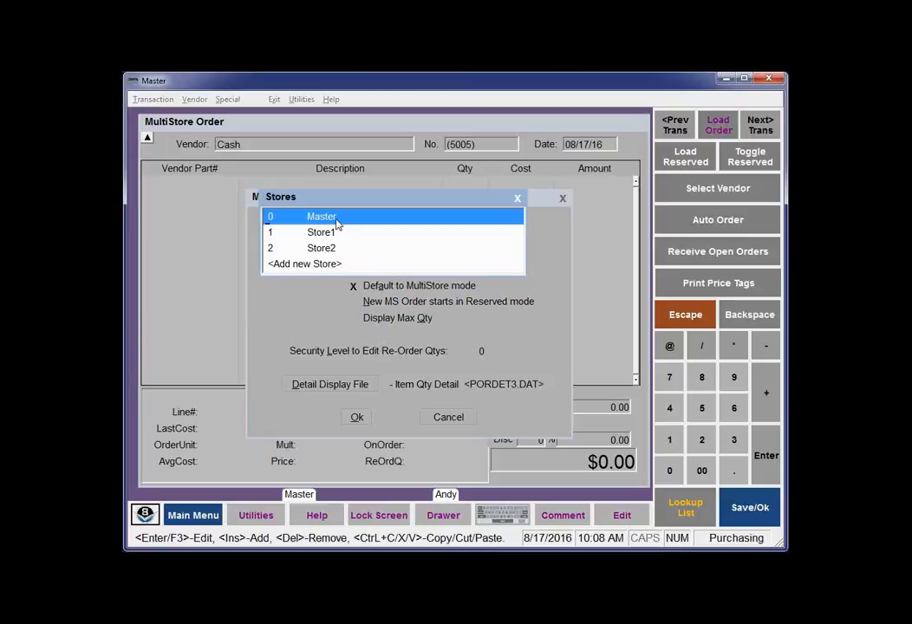
double_click(337, 221)
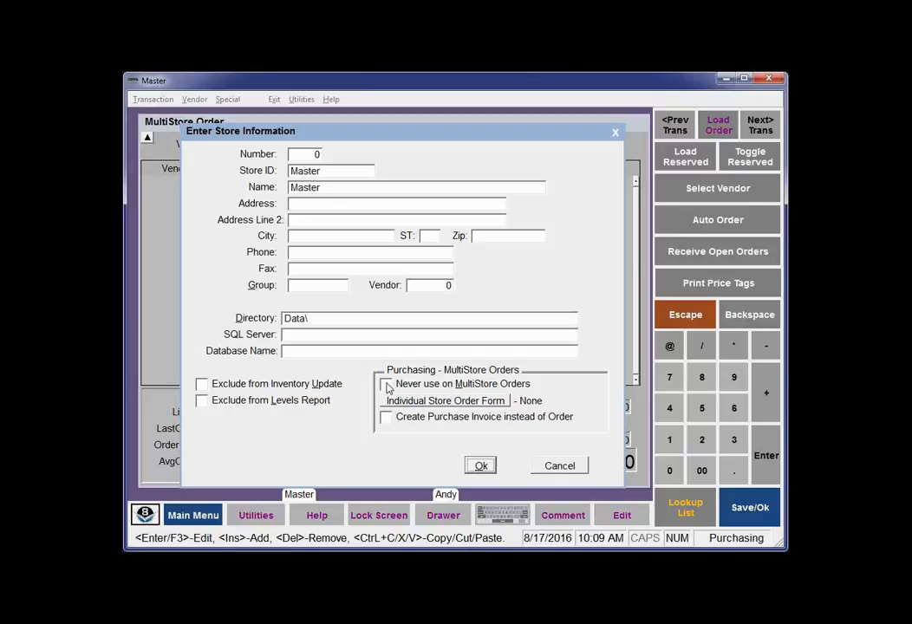
left_click(438, 402)
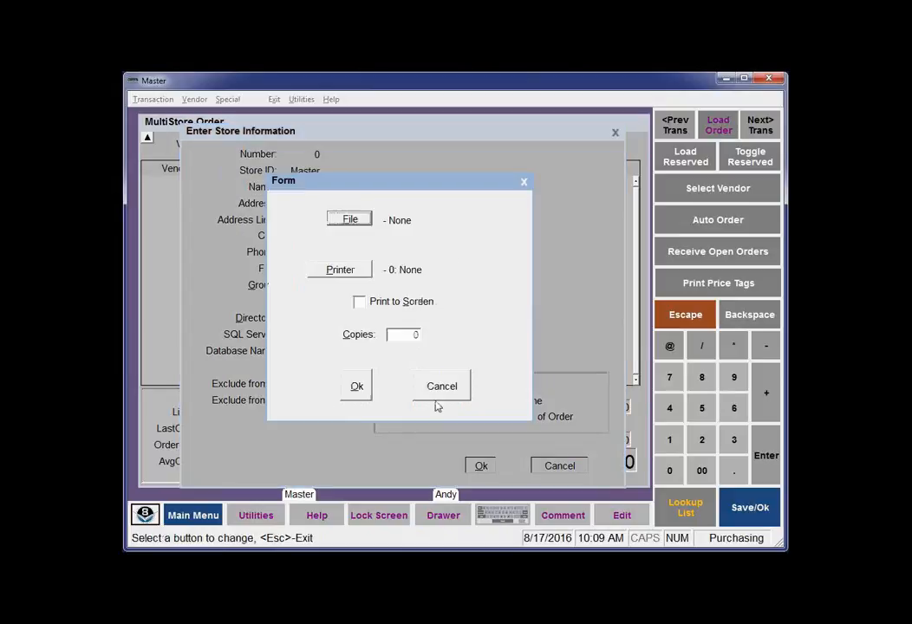
left_click(359, 219)
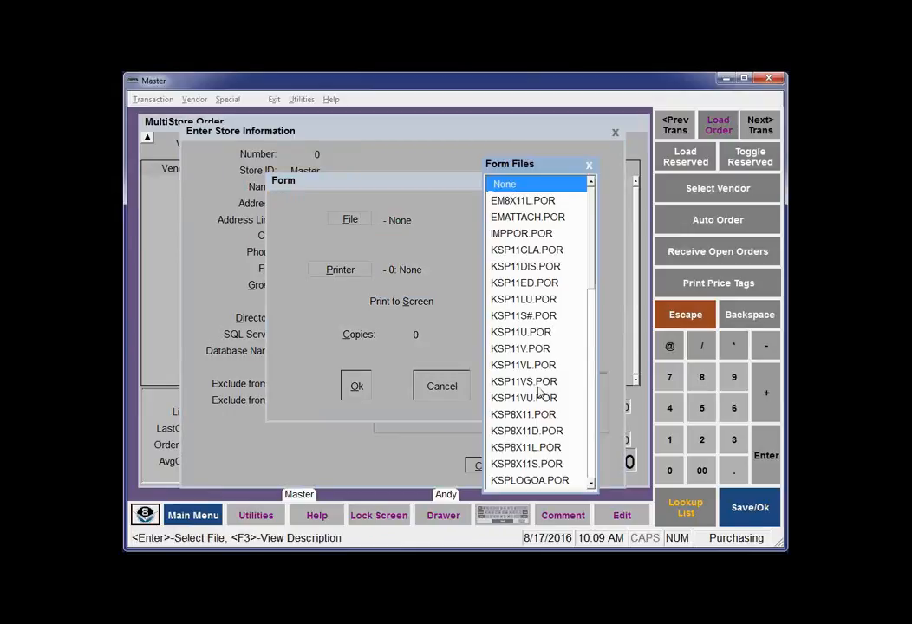
key("Return")
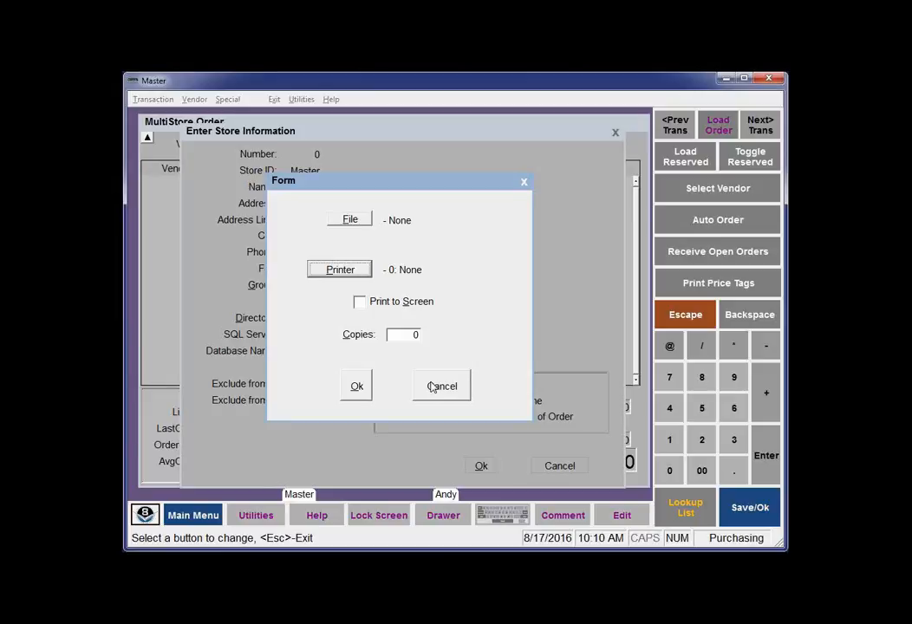
left_click(357, 387)
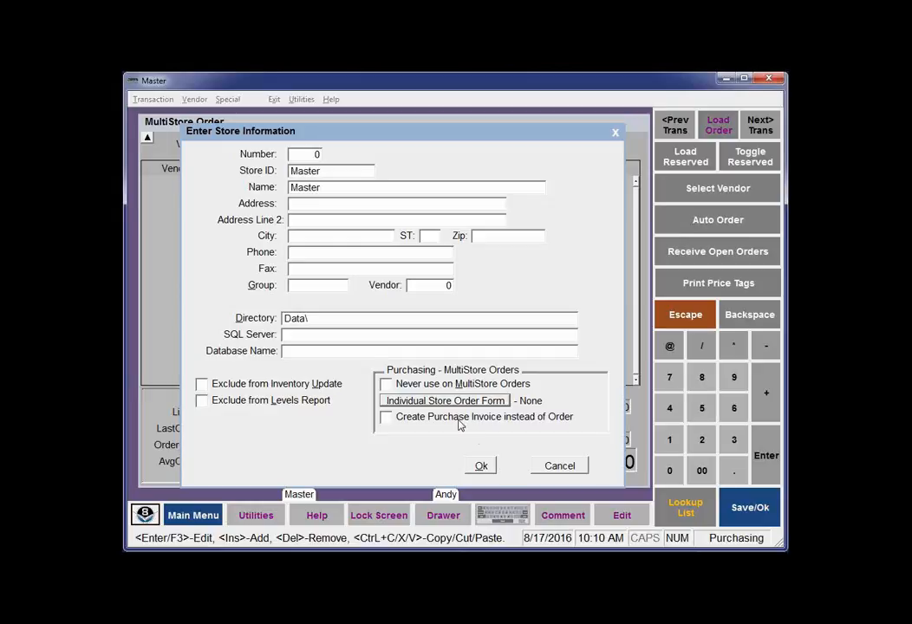
left_click(481, 466)
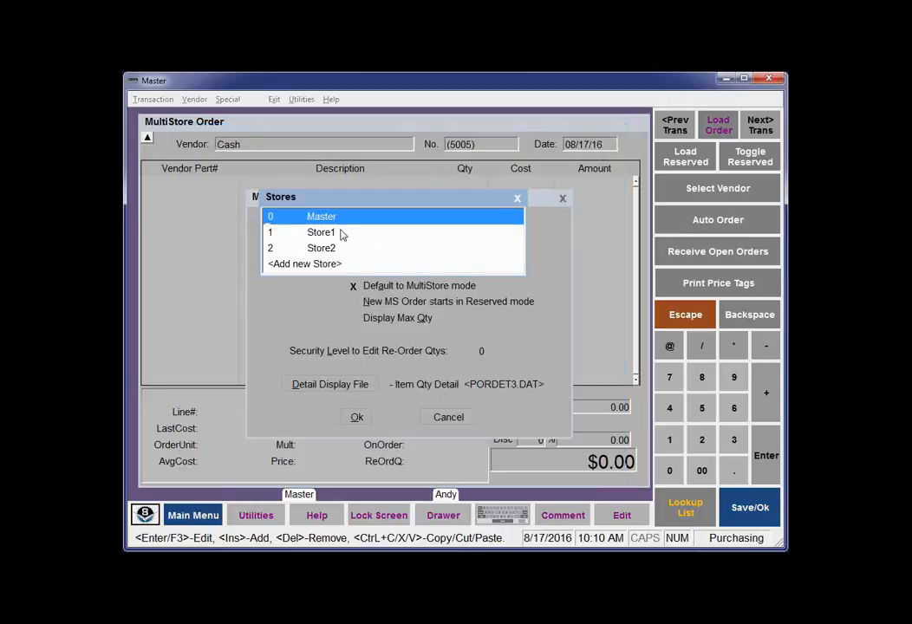
- Review Store1's store information and save the stores list
double_click(339, 233)
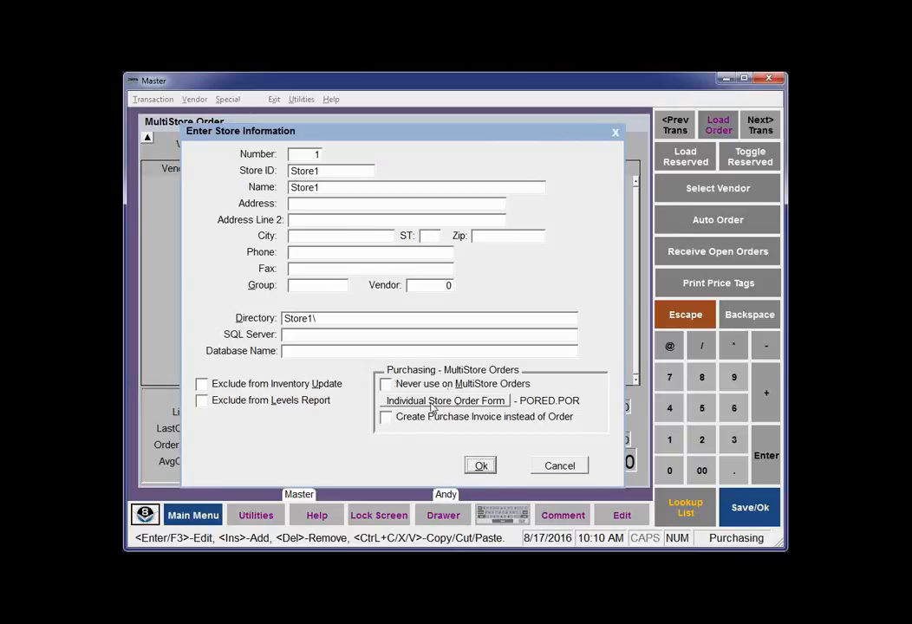
left_click(480, 466)
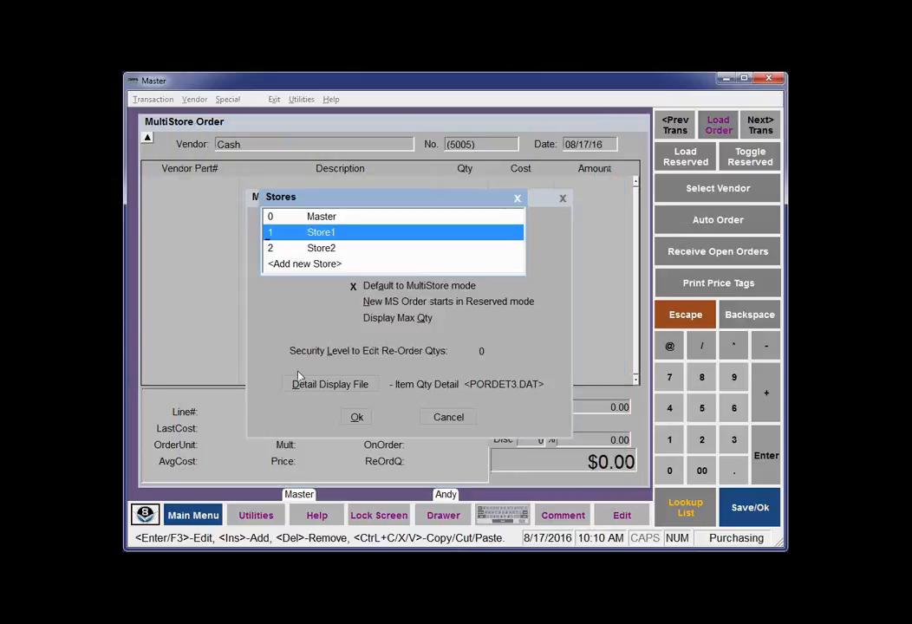
key("Escape")
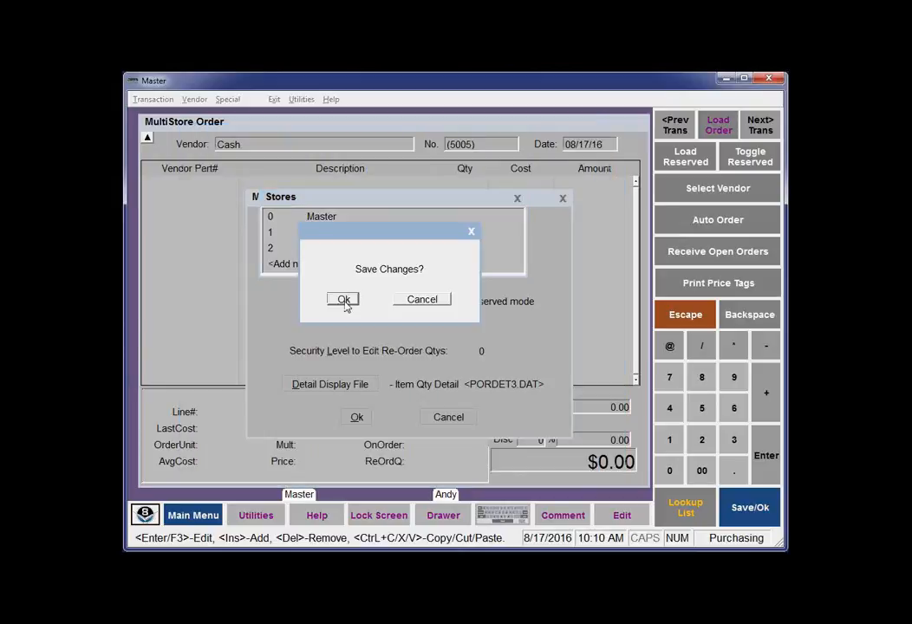
left_click(347, 300)
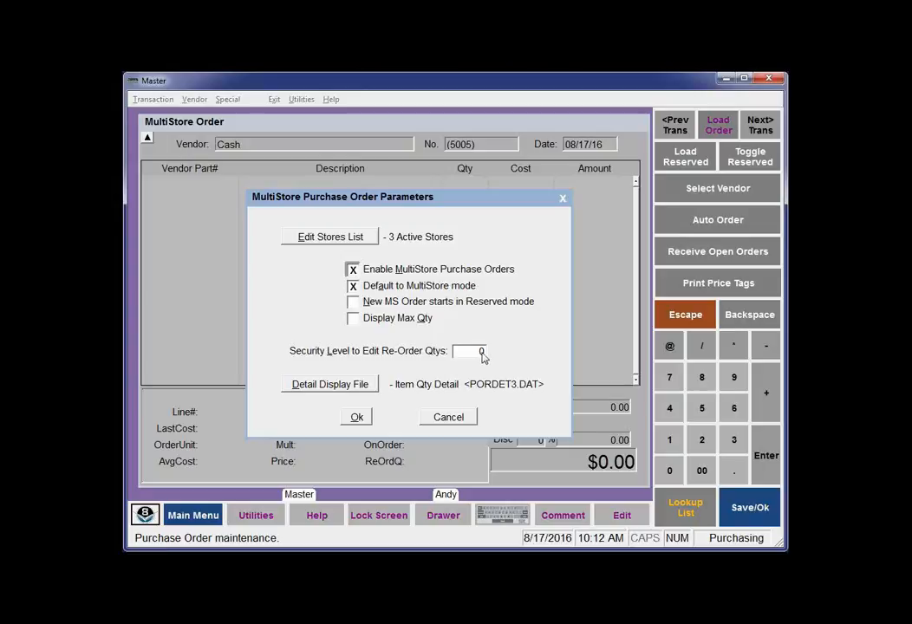
- Set the detail display file to Item Qty Detail (PORDET3.DAT) and accept the MultiStore purchase order parameters
left_click(371, 387)
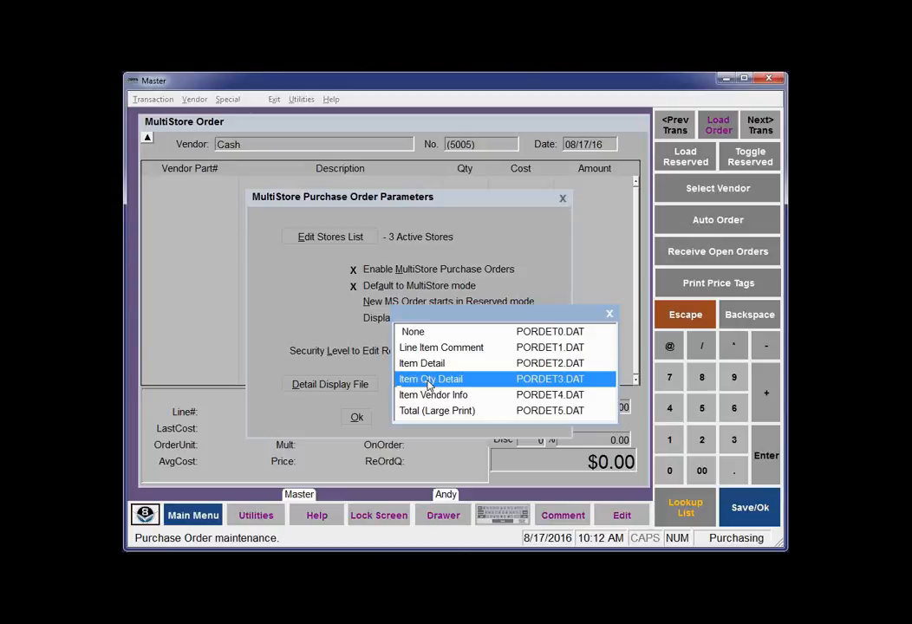
left_click(428, 381)
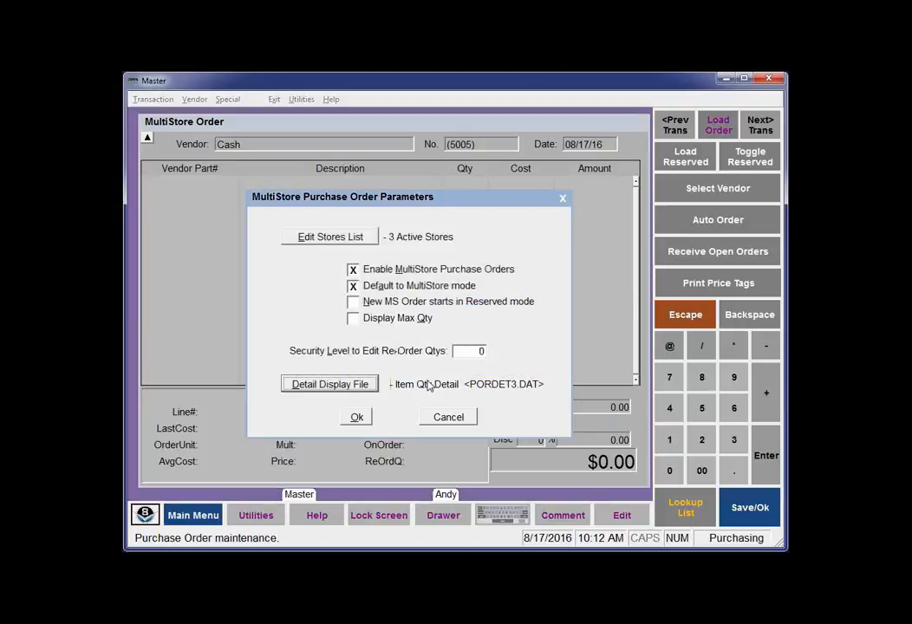
left_click(358, 418)
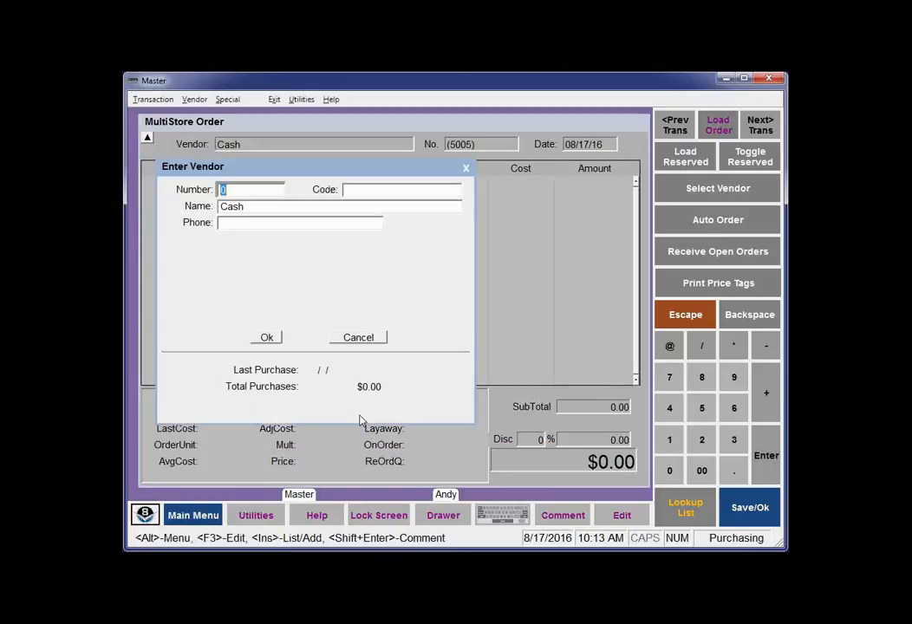
- Cycle through the Purchase Order, Purchase Invoice and Reserved Order types back to MultiStore Order, and toggle its reserved mode on and off
key("Return")
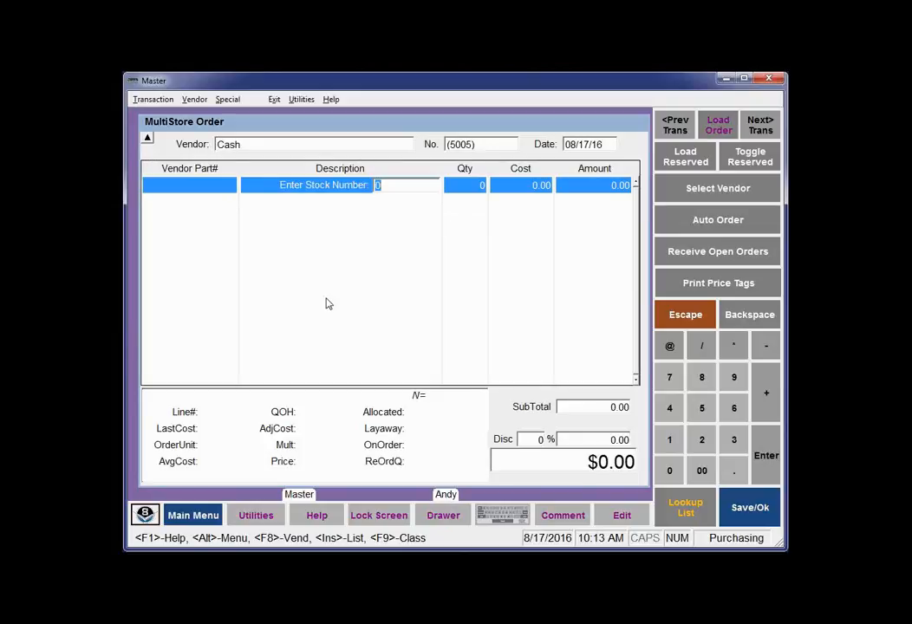
key("F2")
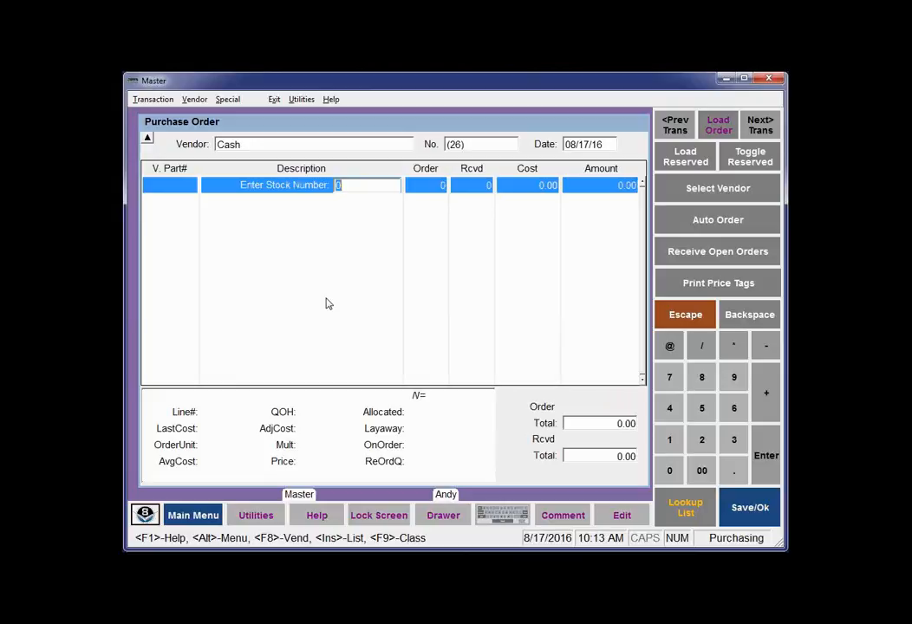
key("Page_Up")
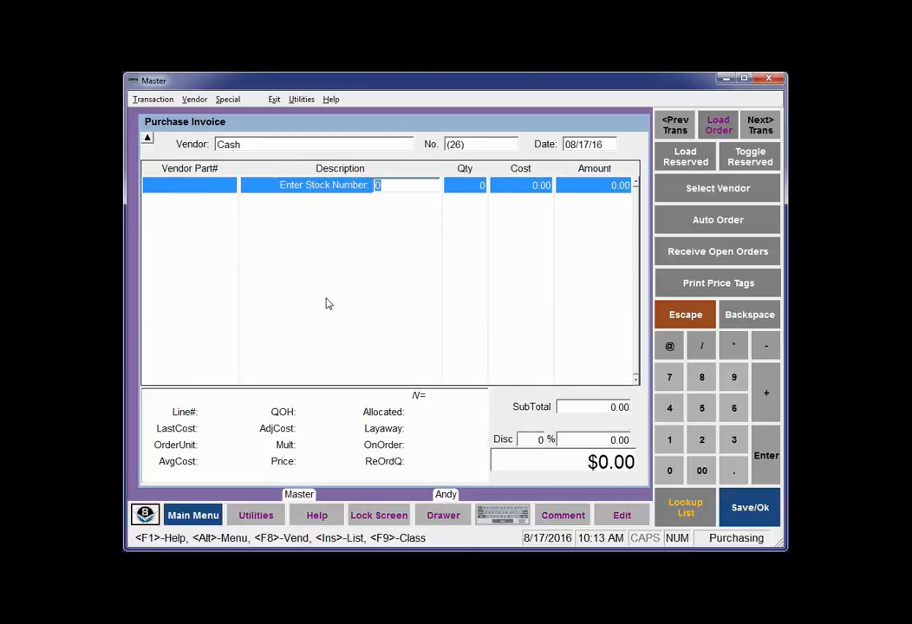
key("Page_Up")
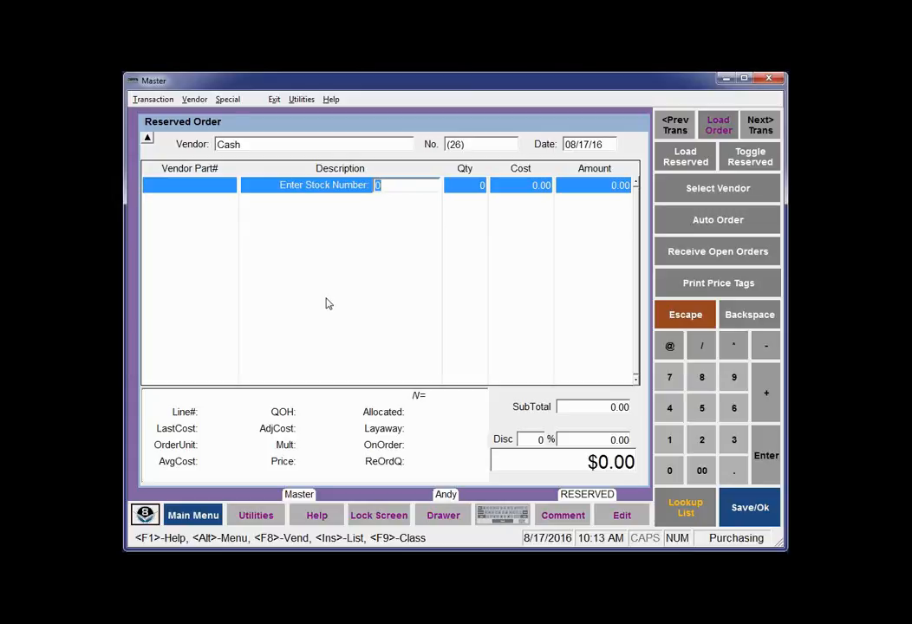
key("Right")
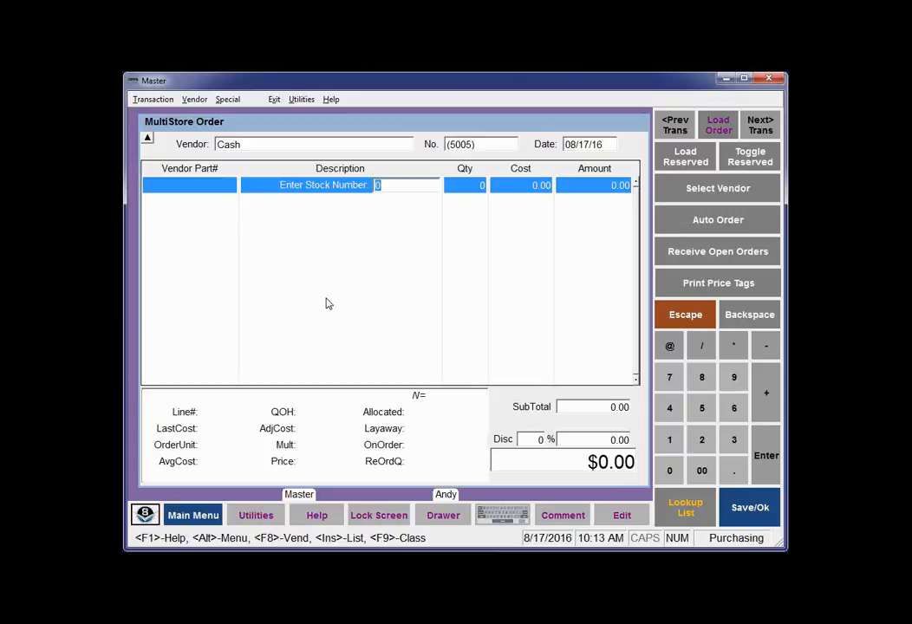
key("ctrl+r")
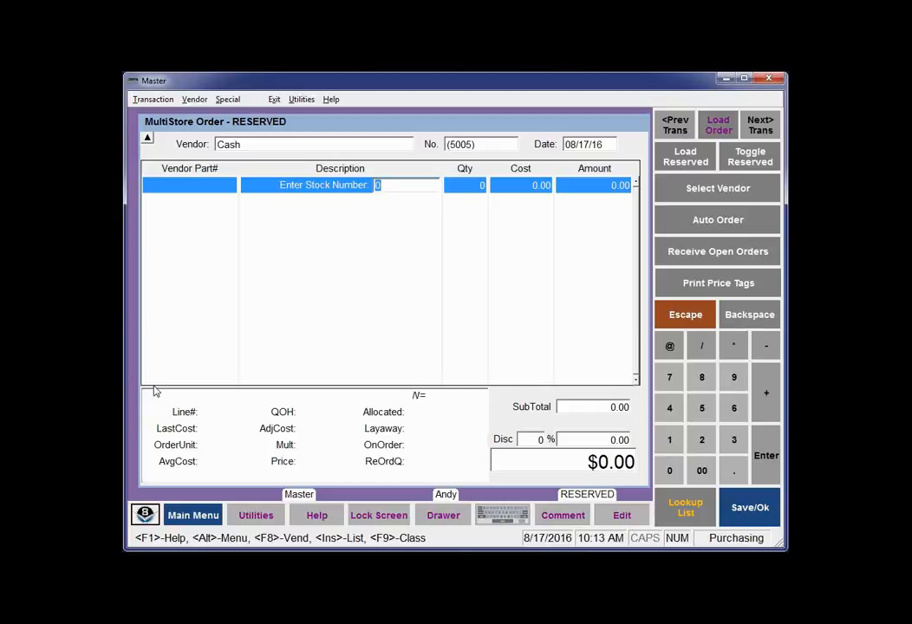
key("ctrl+r")
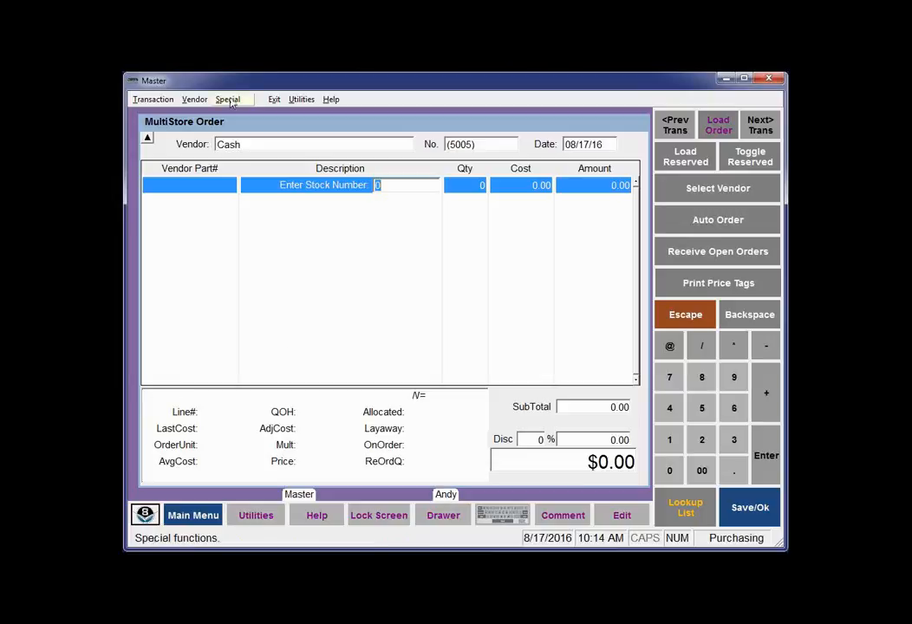
- Choose Barton Apparel from the vendor list as the vendor of the MultiStore order
left_click(232, 149)
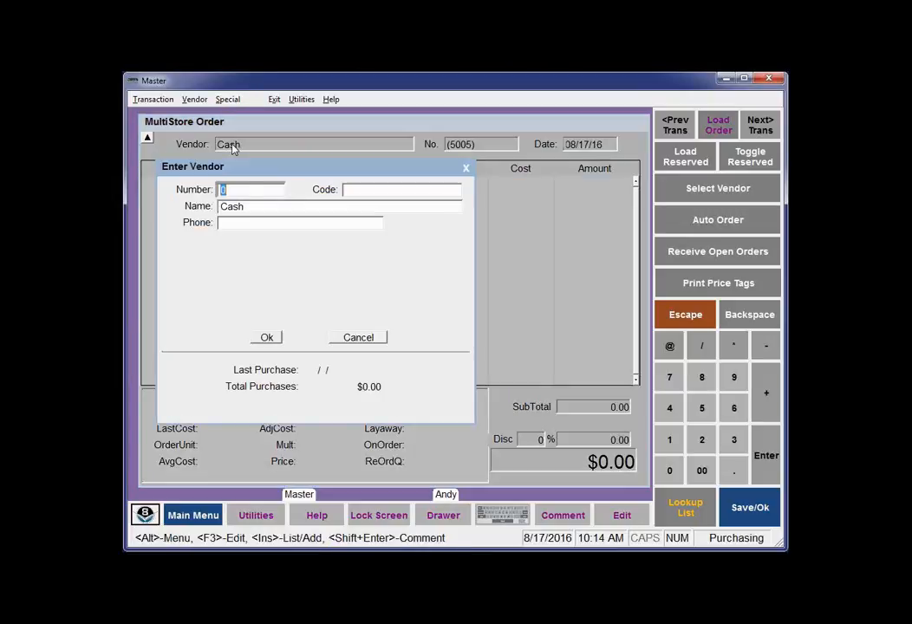
key("Return")
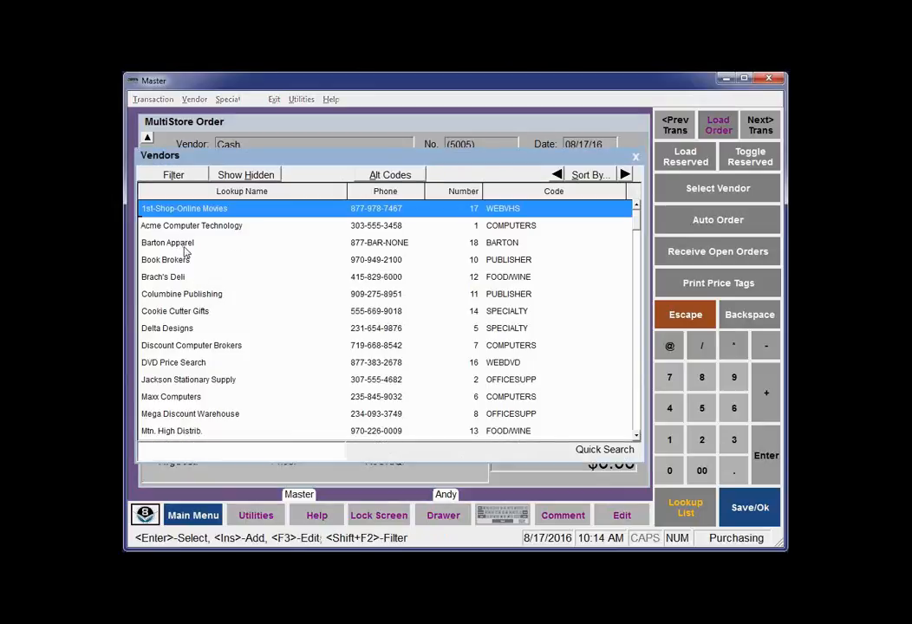
double_click(182, 244)
left_click(268, 340)
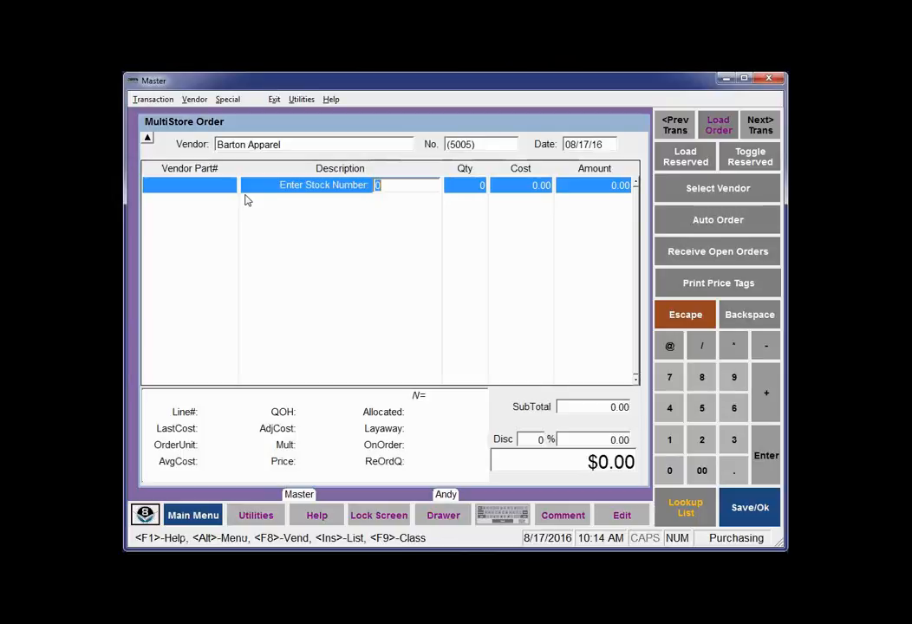
- Start an Auto Order for Barton Apparel and open its MultiStore order restrictions
left_click(236, 100)
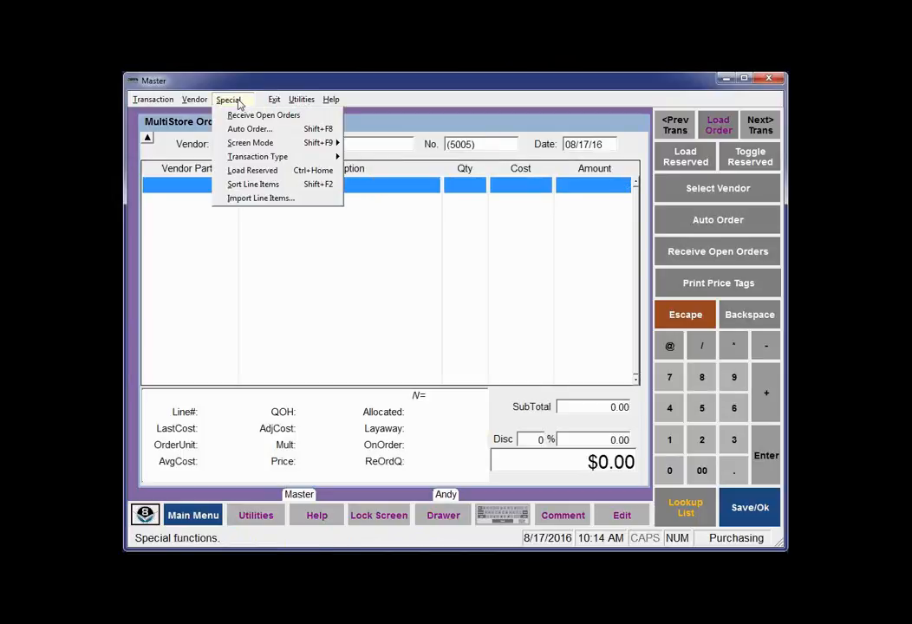
left_click(239, 130)
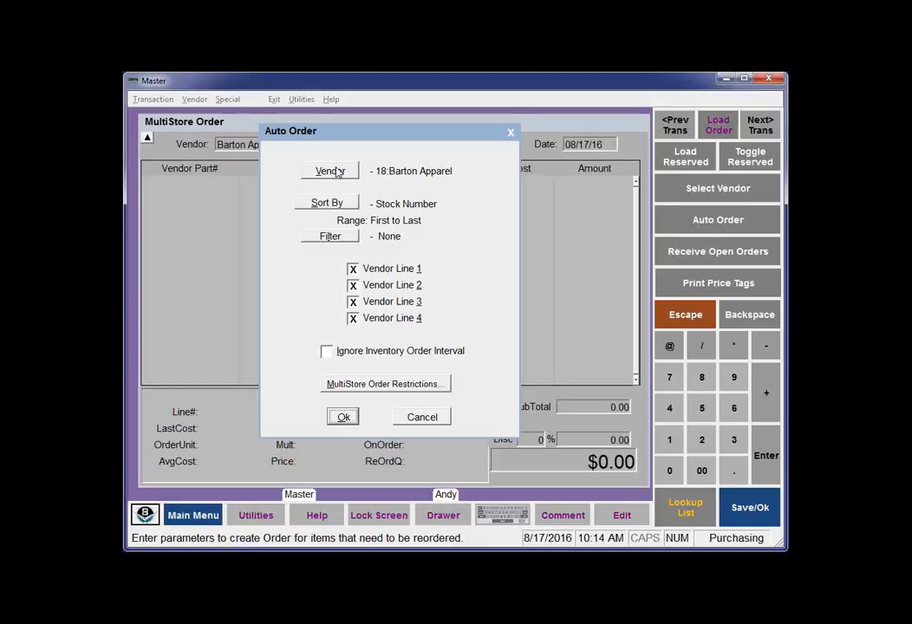
left_click(379, 391)
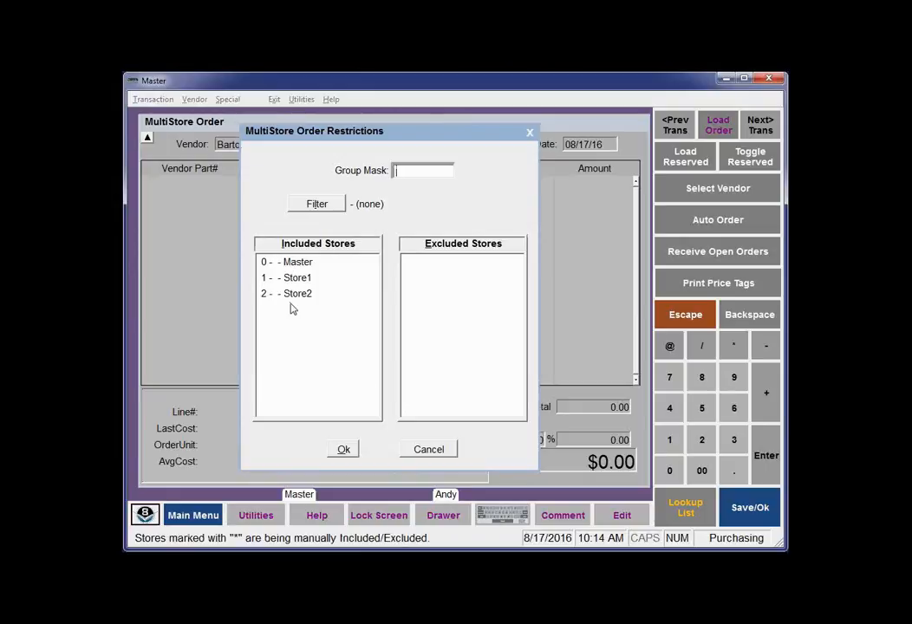
- Exclude Store2 from the order and include it again, and do the same with Store1
left_click_drag(291, 295, 479, 269)
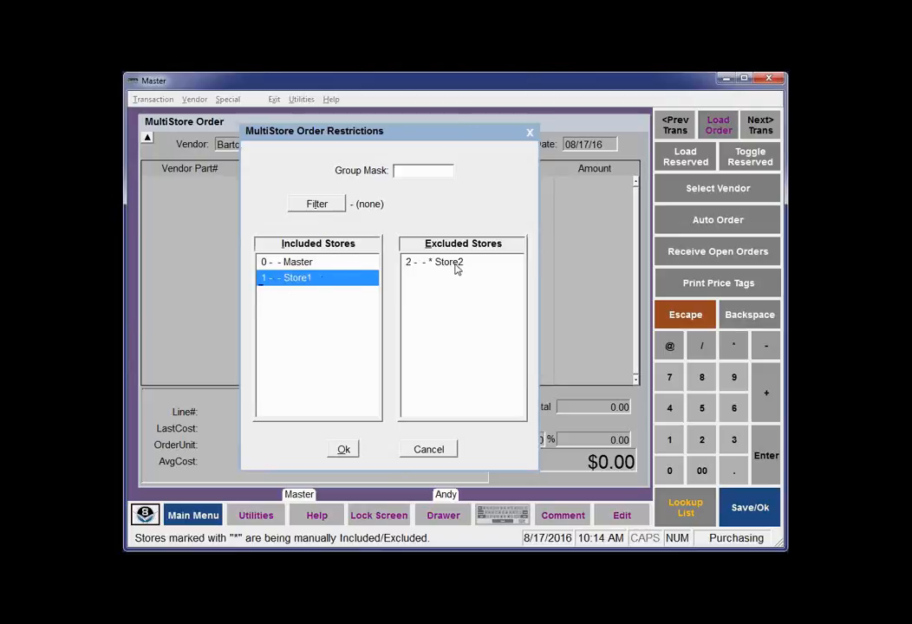
double_click(457, 263)
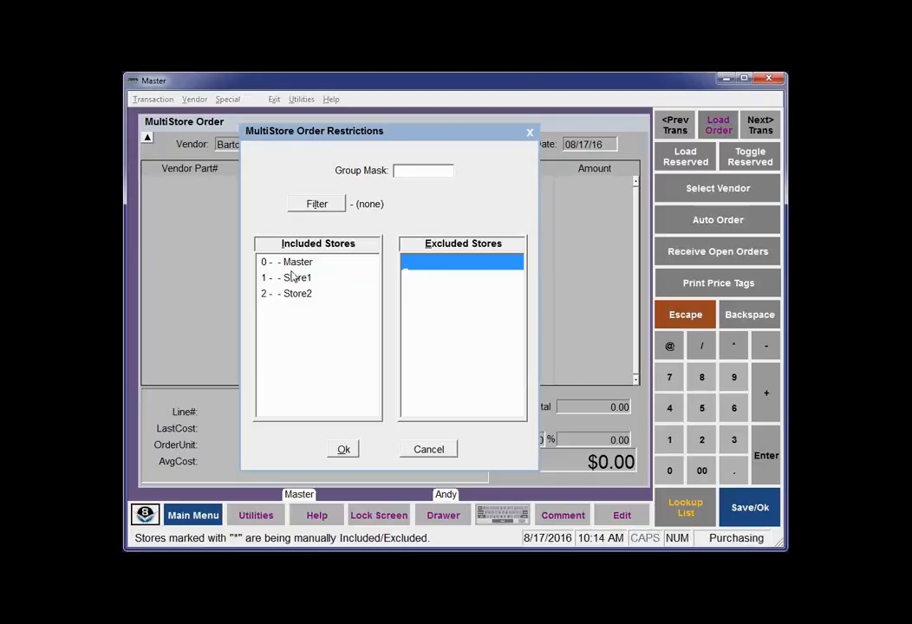
double_click(368, 278)
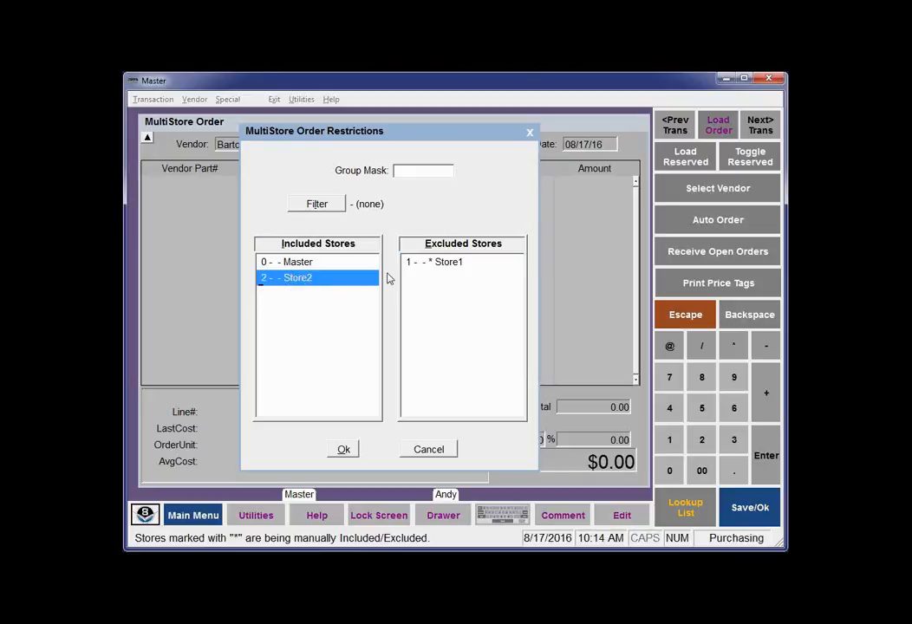
double_click(433, 264)
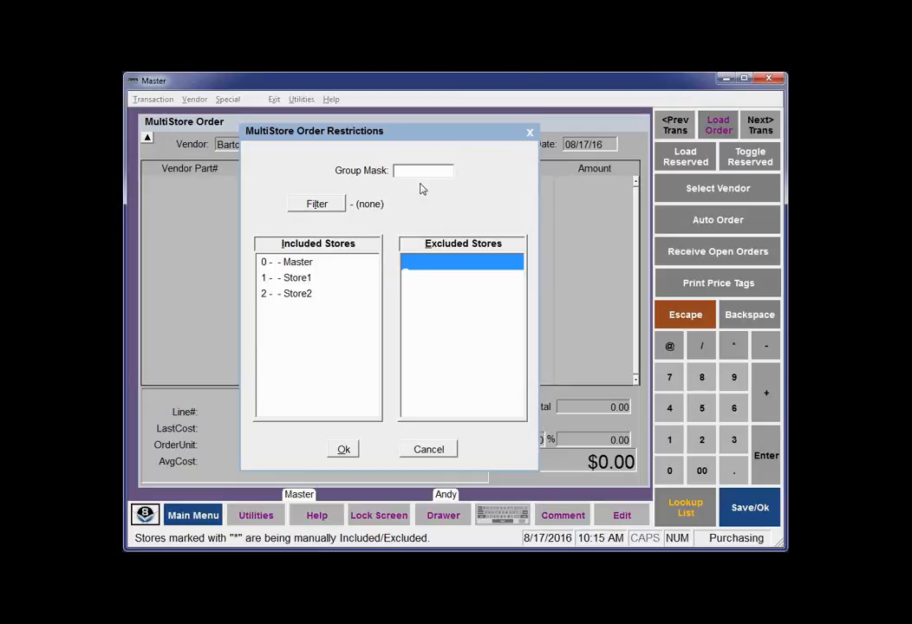
- Accept the restrictions with Master, Store1 and Store2 included and generate the automatic order
left_click(358, 448)
left_click(344, 418)
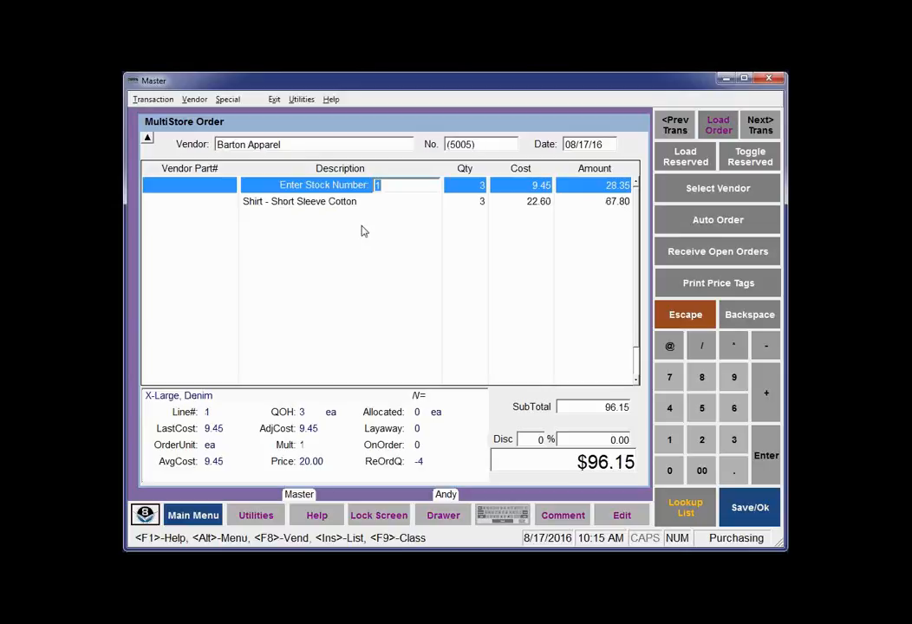
- Allot the Polo Style shirt as 5 for Master, 3 for Store1 and 1 for Store2, and check the saved allotments
key("Return")
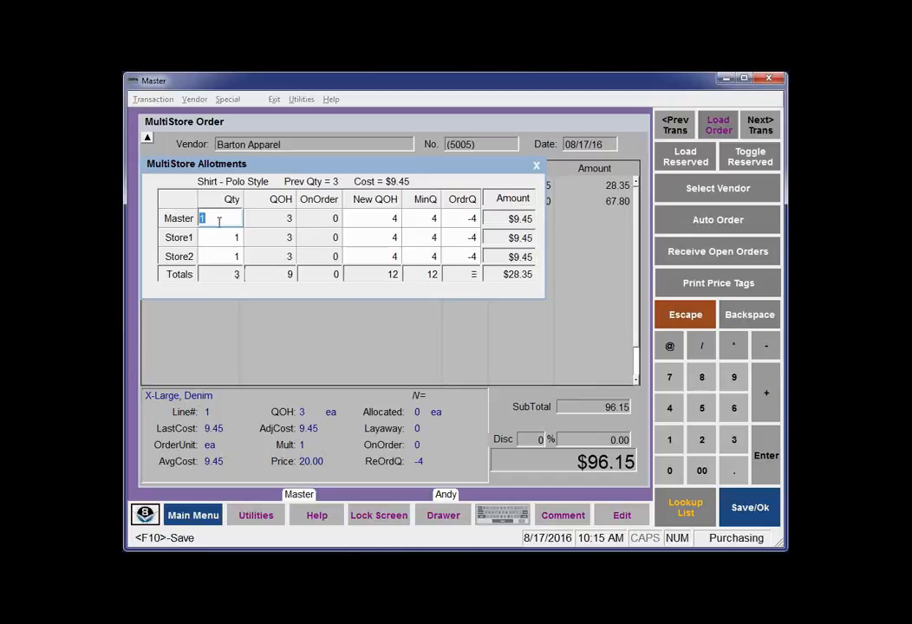
type("5")
key("Return")
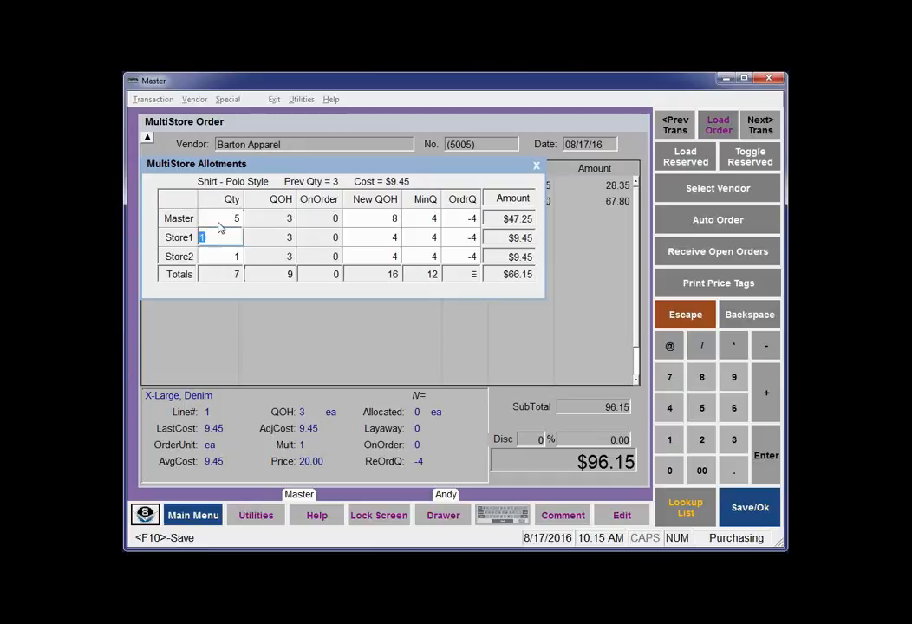
type("3")
key("Return")
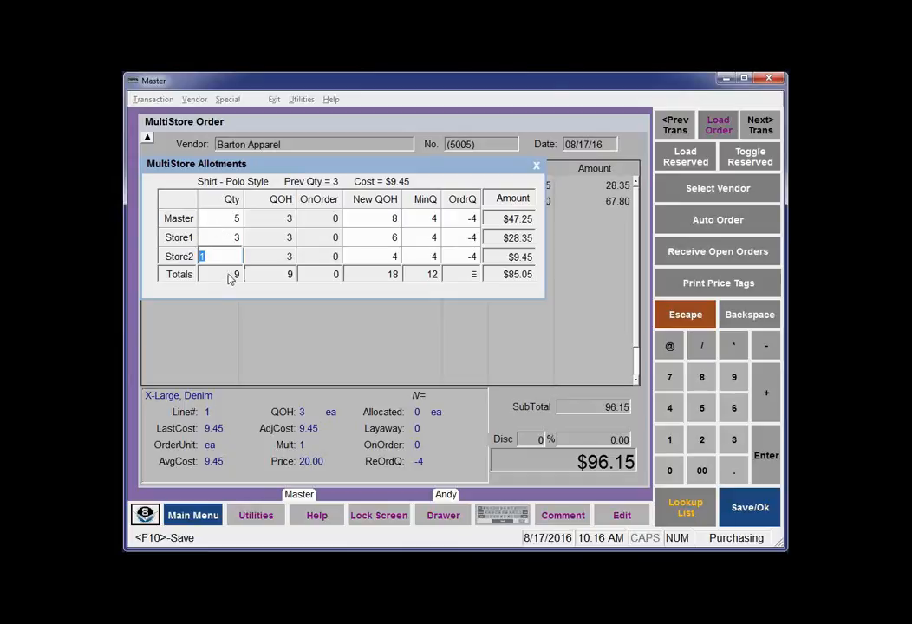
key("Return")
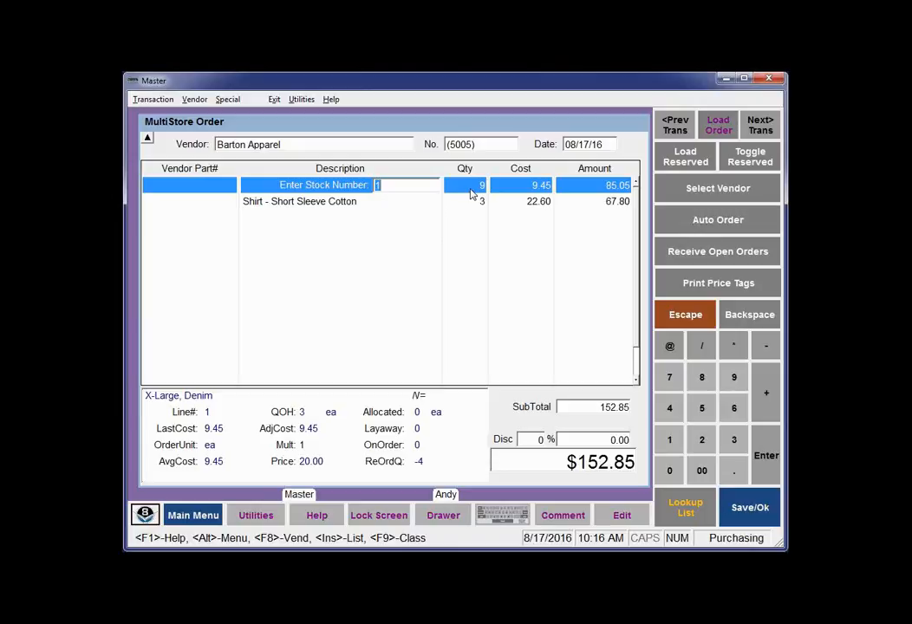
key("Return")
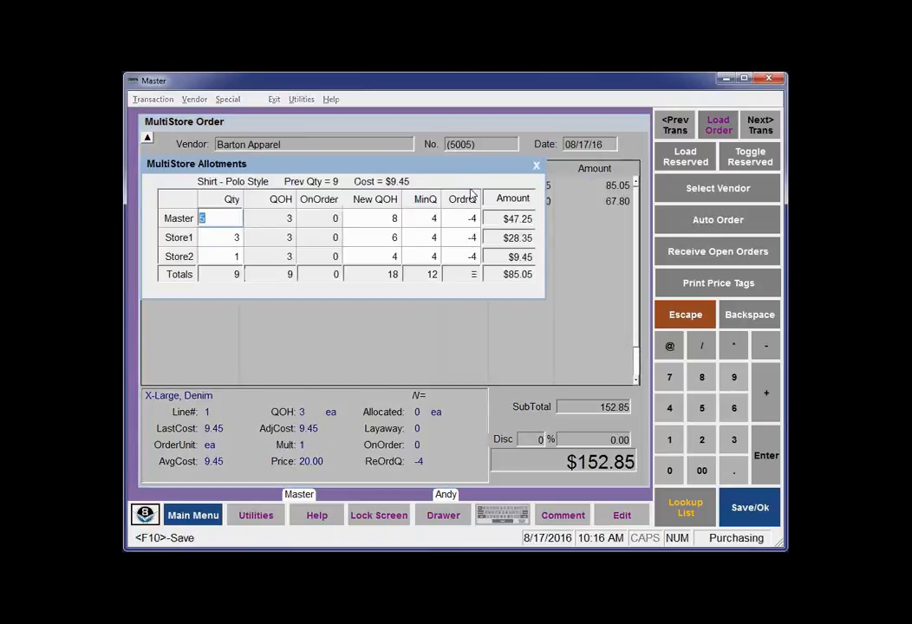
key("Escape")
- Allot the Short Sleeve Cotton shirt as 6 for Master, 4 for Store1 and 2 for Store2
key("Down")
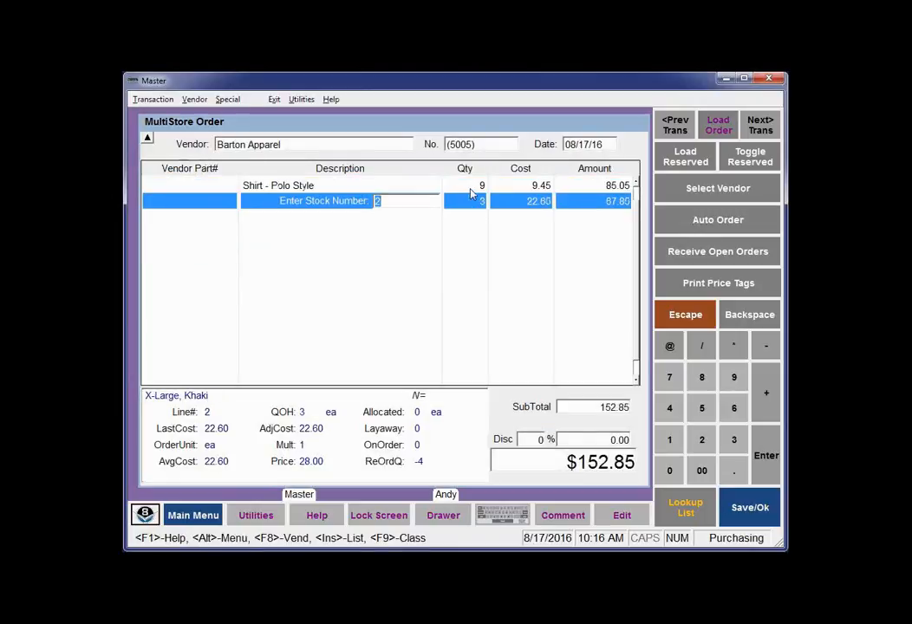
key("Return")
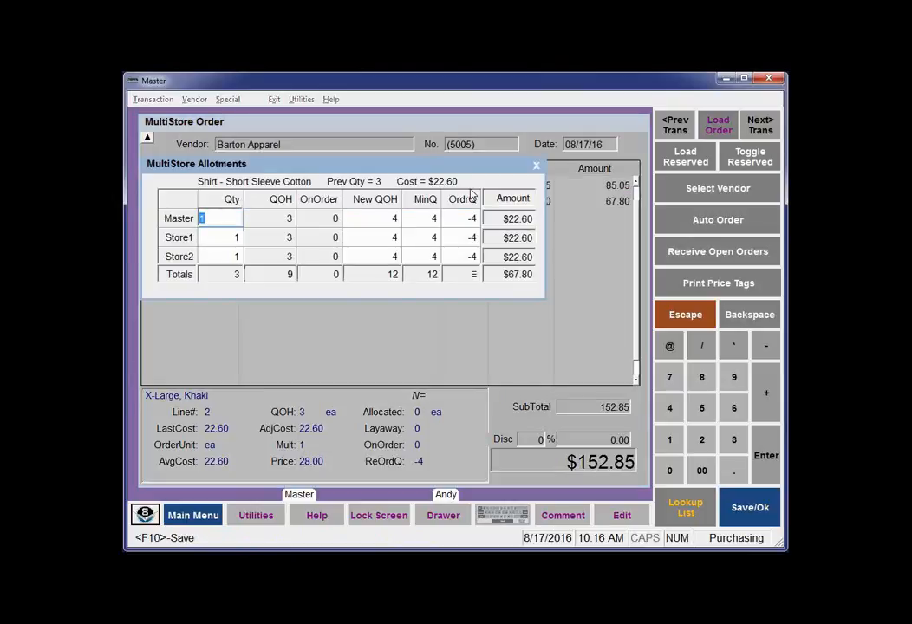
type("6")
key("Return")
type("4")
key("Return")
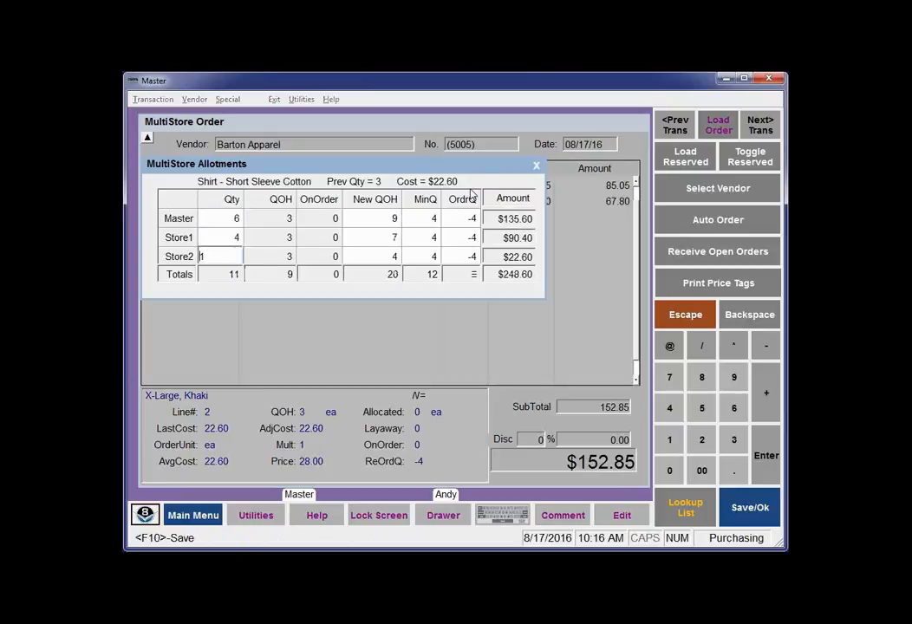
type("2")
key("Return")
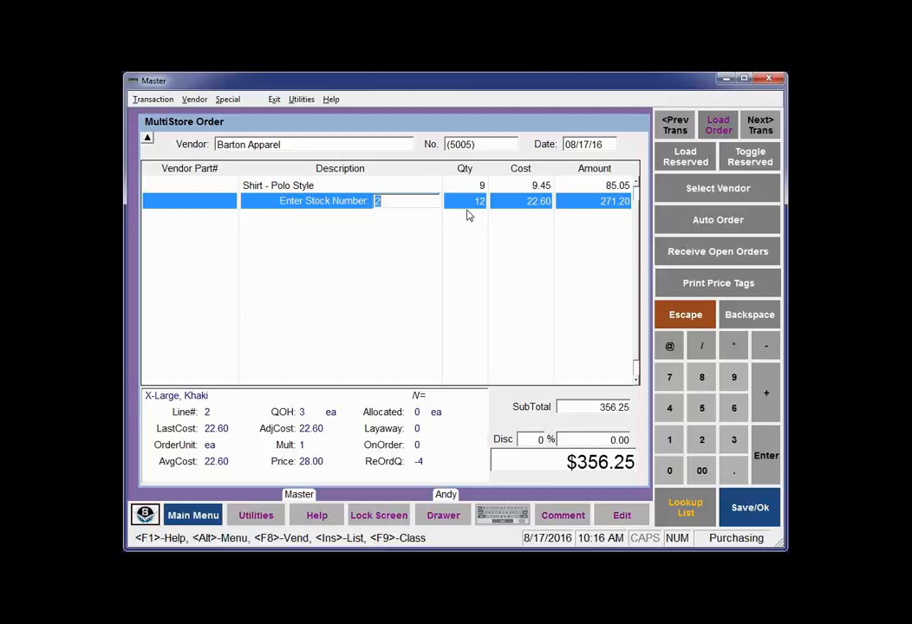
- Complete the MultiStore order without a payment and preview its MS PO printout
key("Escape")
key("Escape")
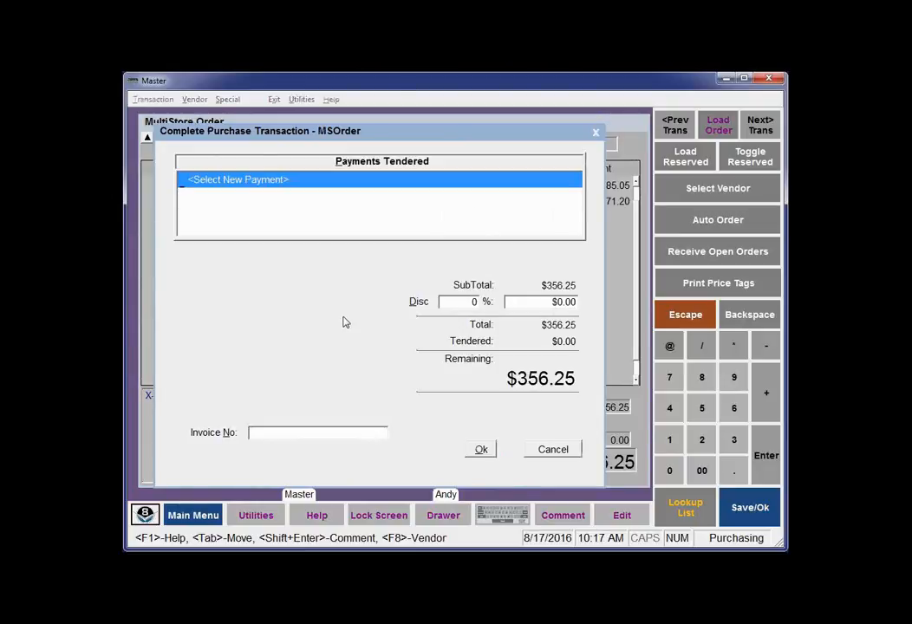
key("Return")
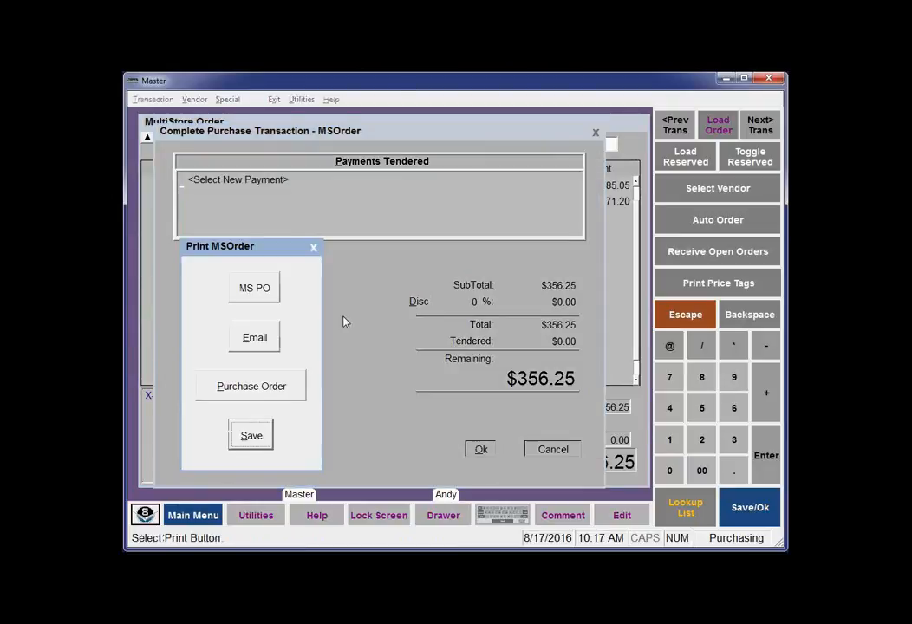
left_click(255, 290)
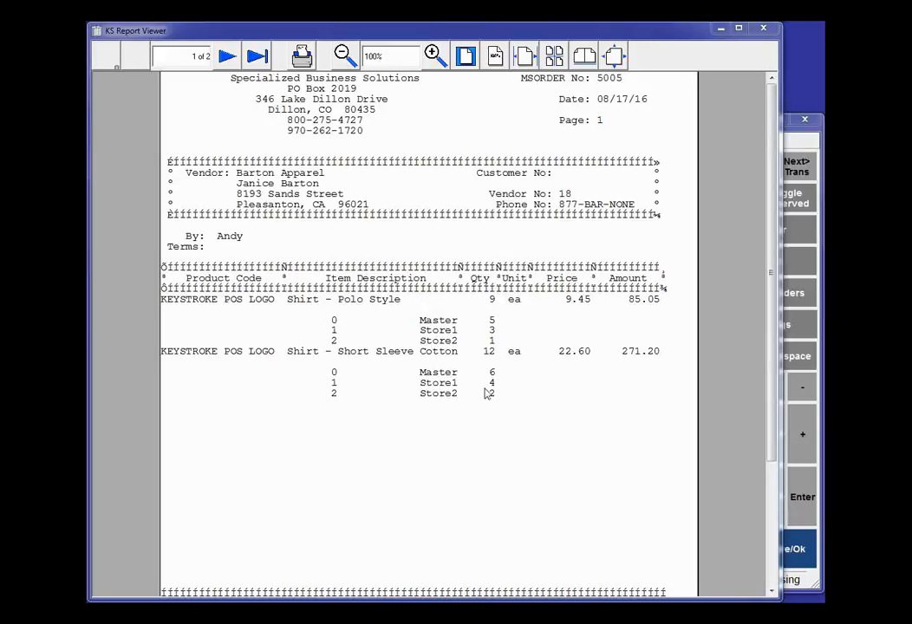
left_click(764, 32)
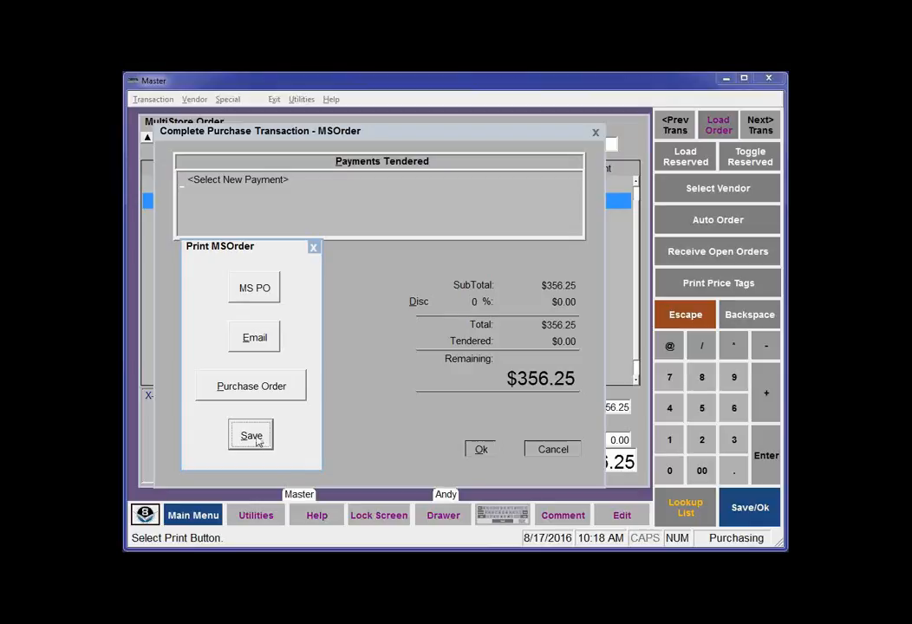
- Save the MultiStore order and skip printing the individual store purchase orders
left_click(252, 437)
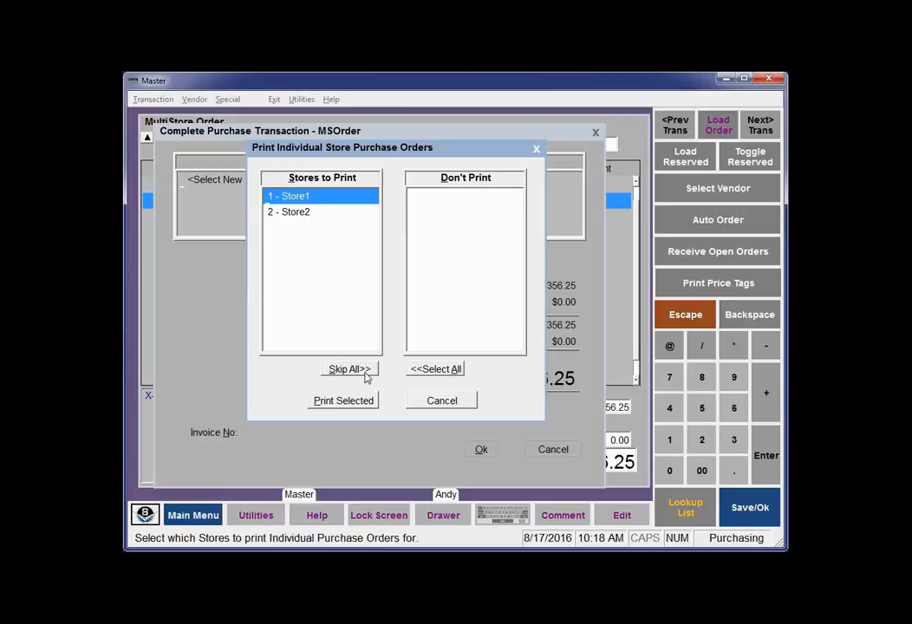
left_click(441, 401)
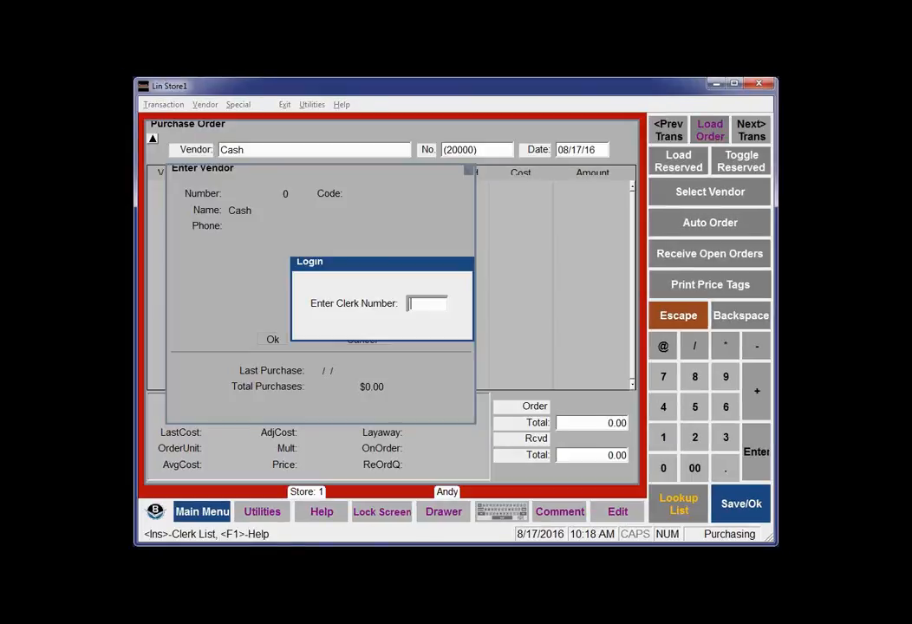
- Log in to purchasing at Store1 with the clerk number and accept Cash as the vendor
type("1")
key("Return")
key("Return")
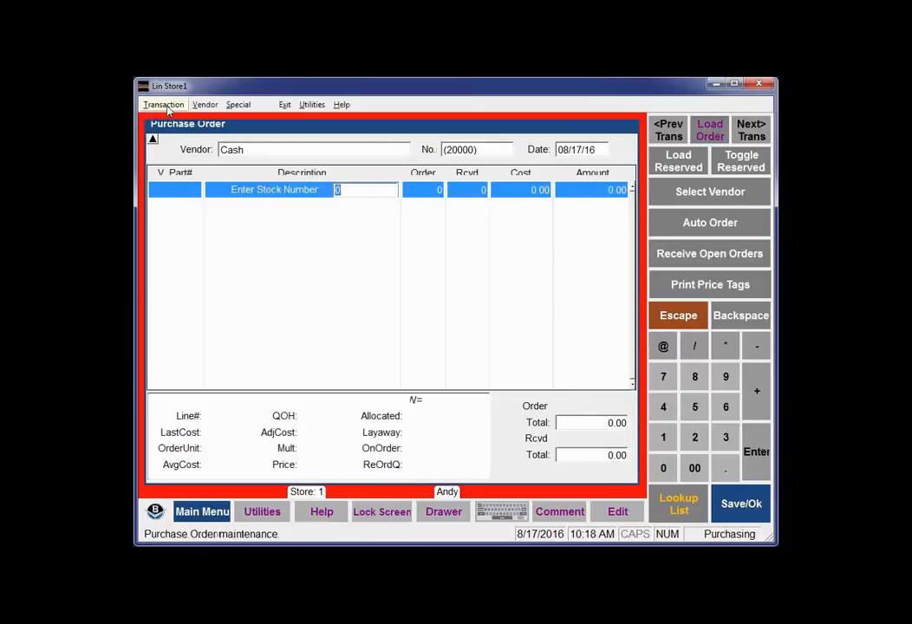
- Look up existing orders by number at Store1 and open the Barton Apparel purchase order to examine its shirt lines
key("alt")
key("Down")
key("Up")
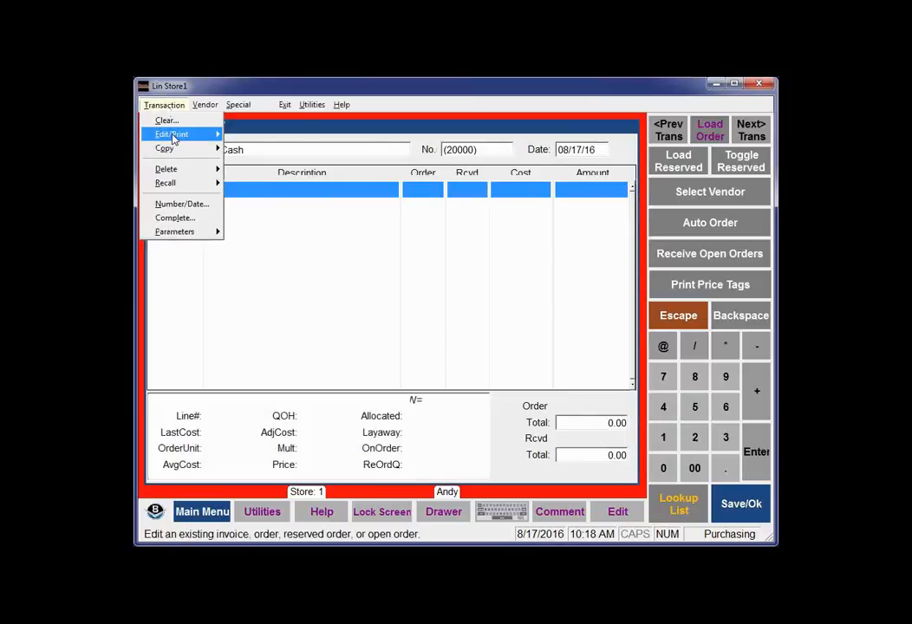
mouse_move(174, 137)
mouse_move(278, 148)
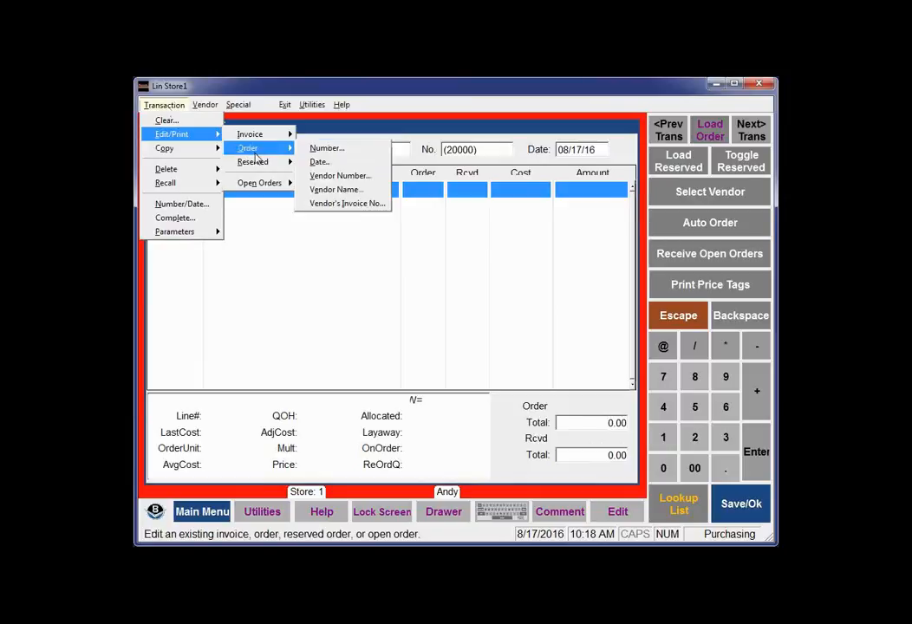
left_click(328, 150)
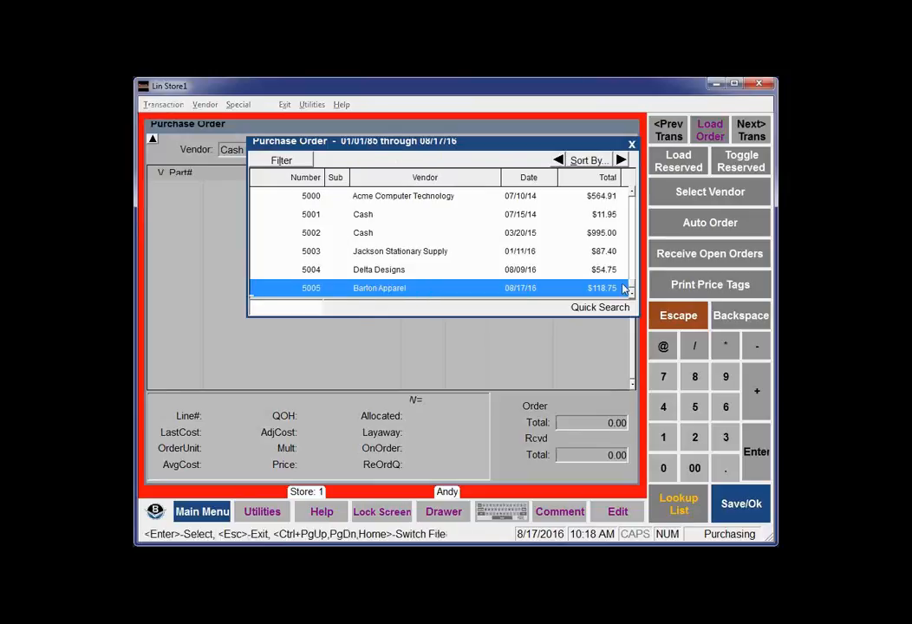
double_click(390, 293)
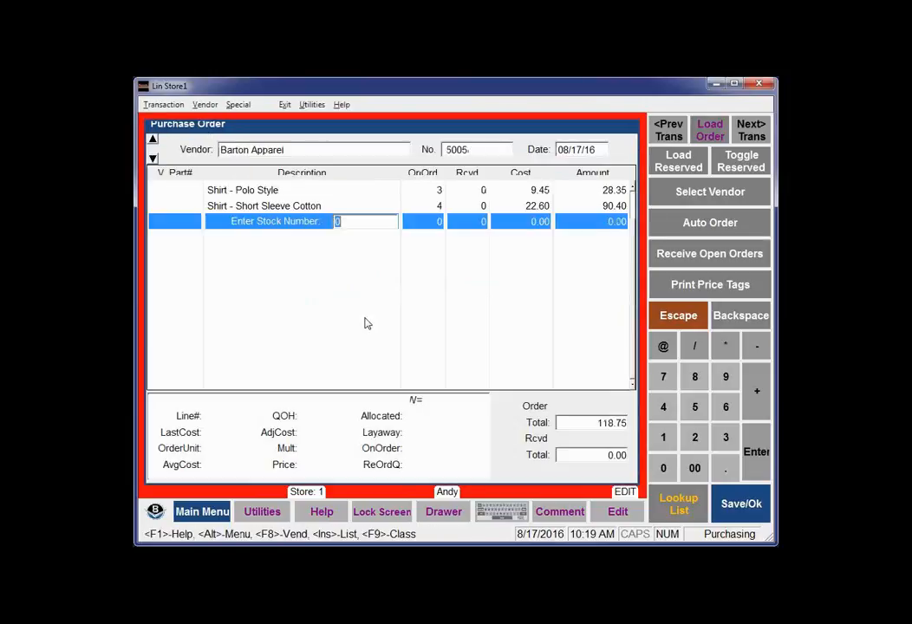
left_click(274, 193)
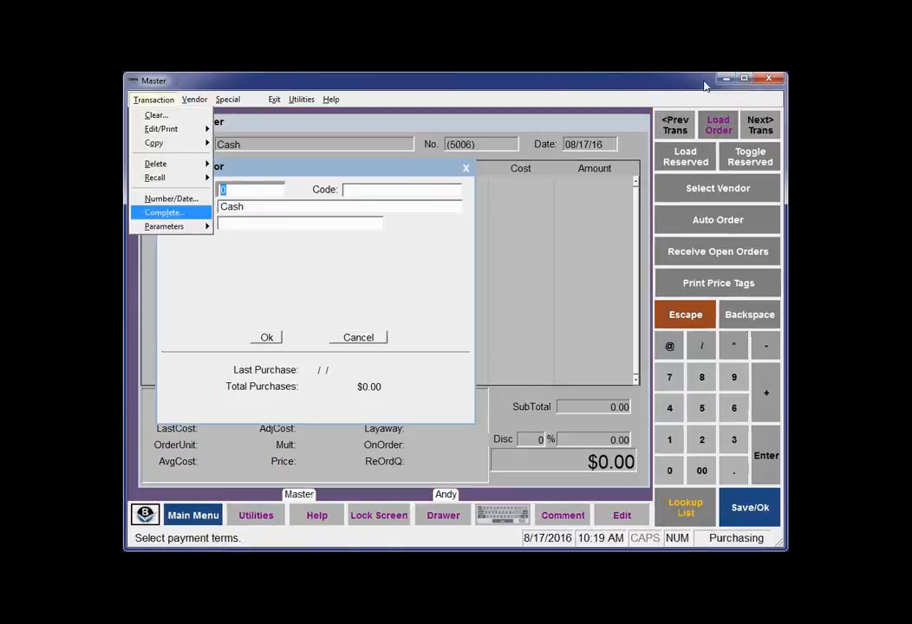
- Look up existing orders by date at Master and open the Barton Apparel purchase order dated 08/17/16
mouse_move(173, 128)
mouse_move(247, 149)
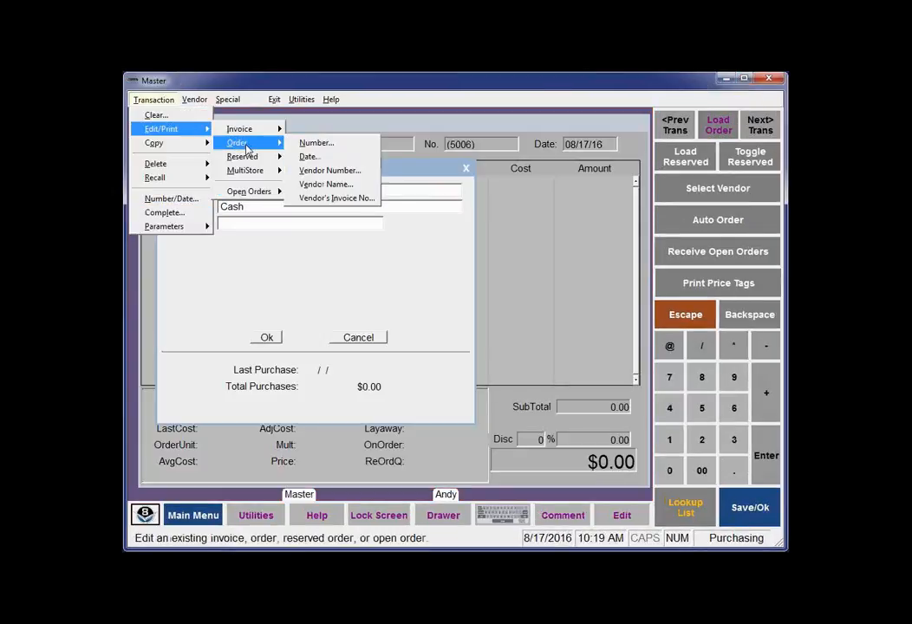
left_click(307, 156)
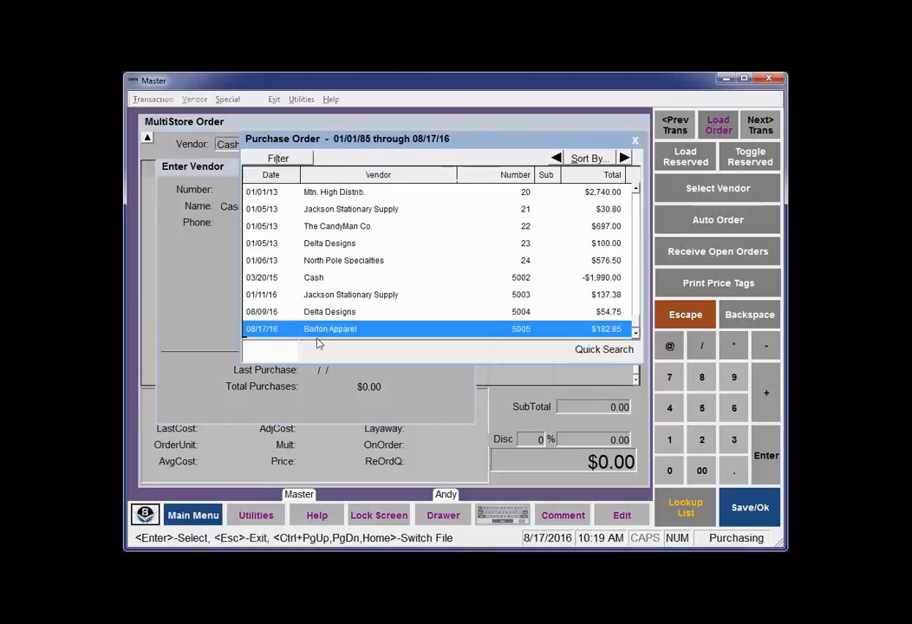
double_click(327, 331)
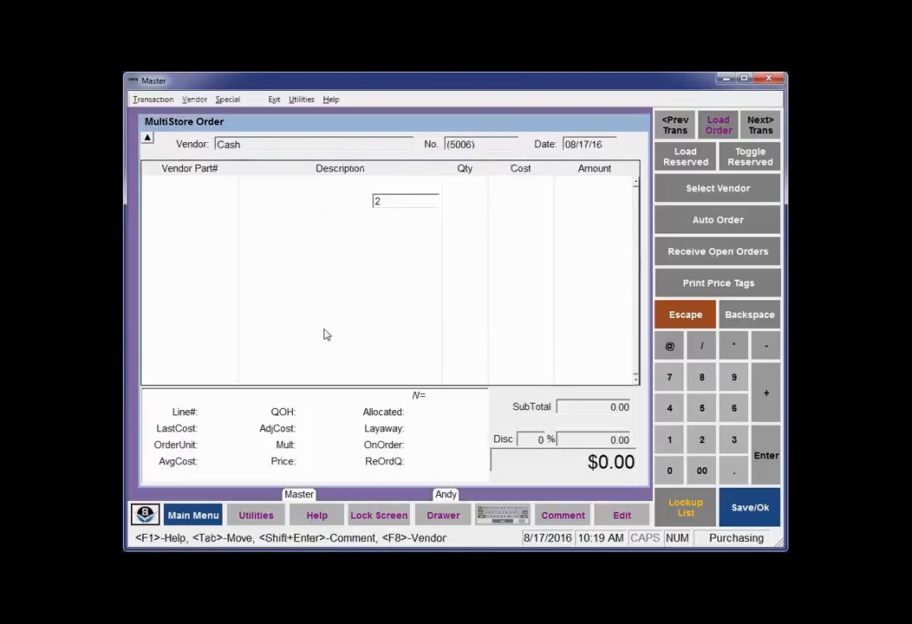